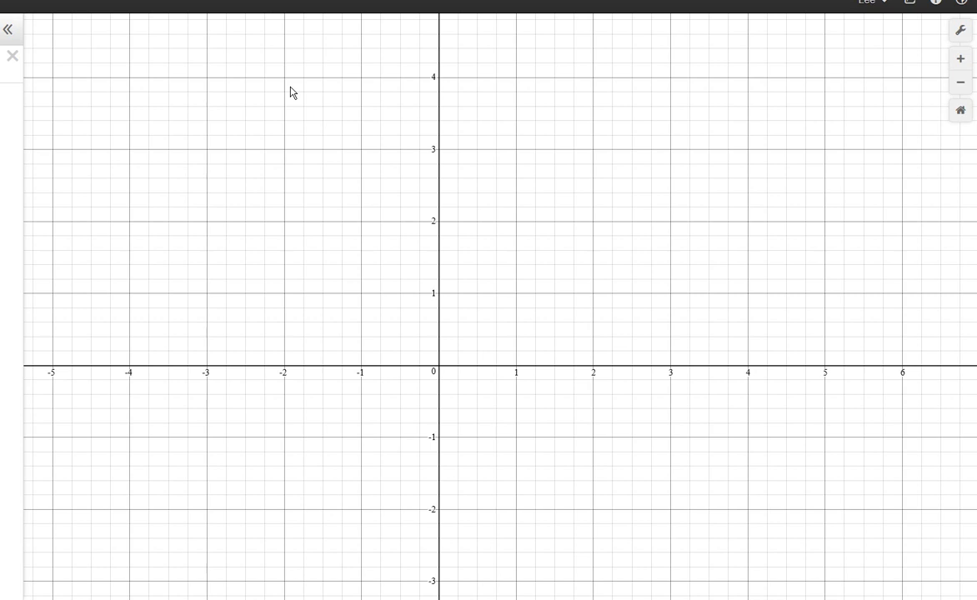
Label the x-axis 'Drop Height (m)' and the y-axis 'Bounce Height (m)' in Graph Settings.
left_click(961, 31)
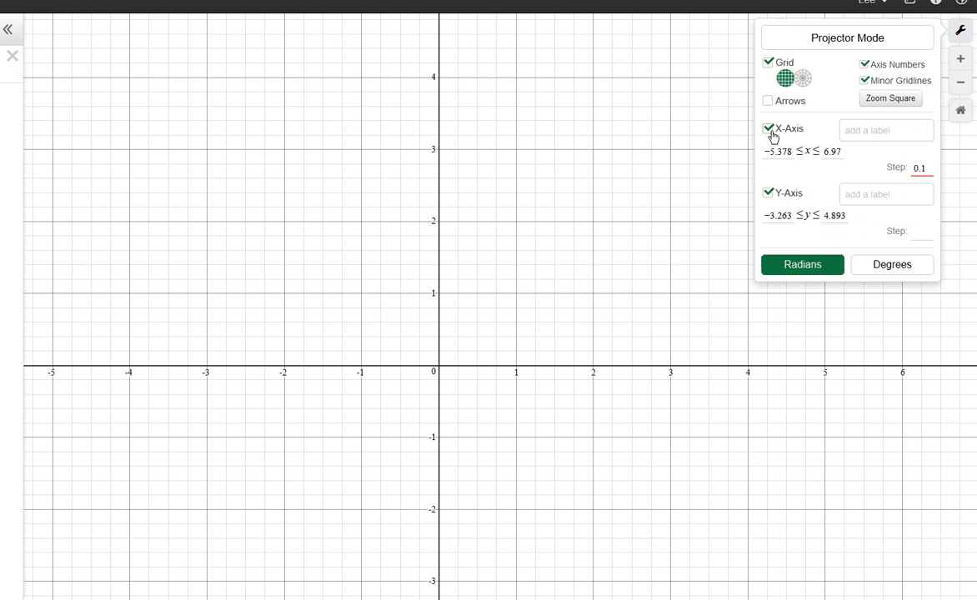
left_click(852, 130)
type("D")
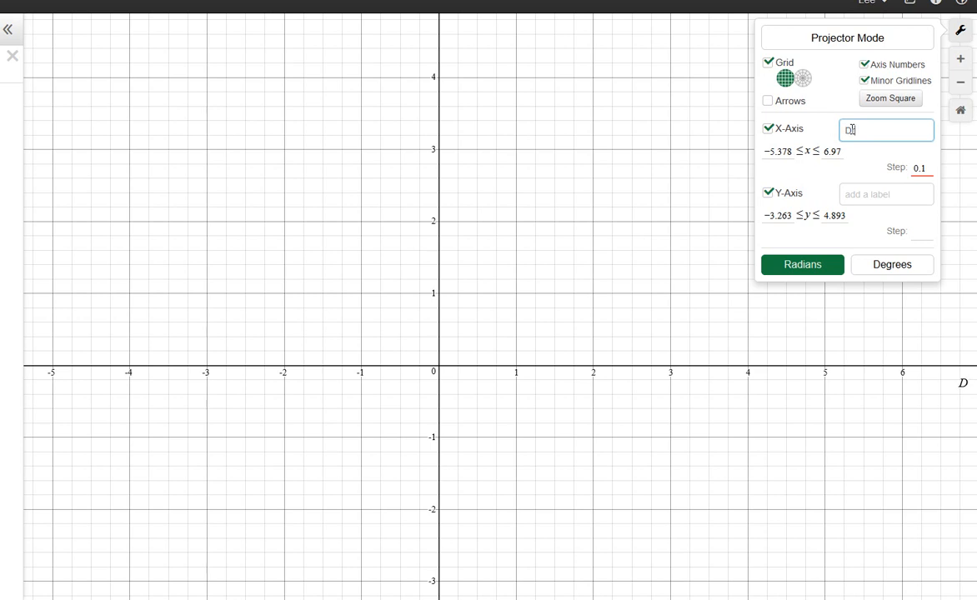
type("rop Height")
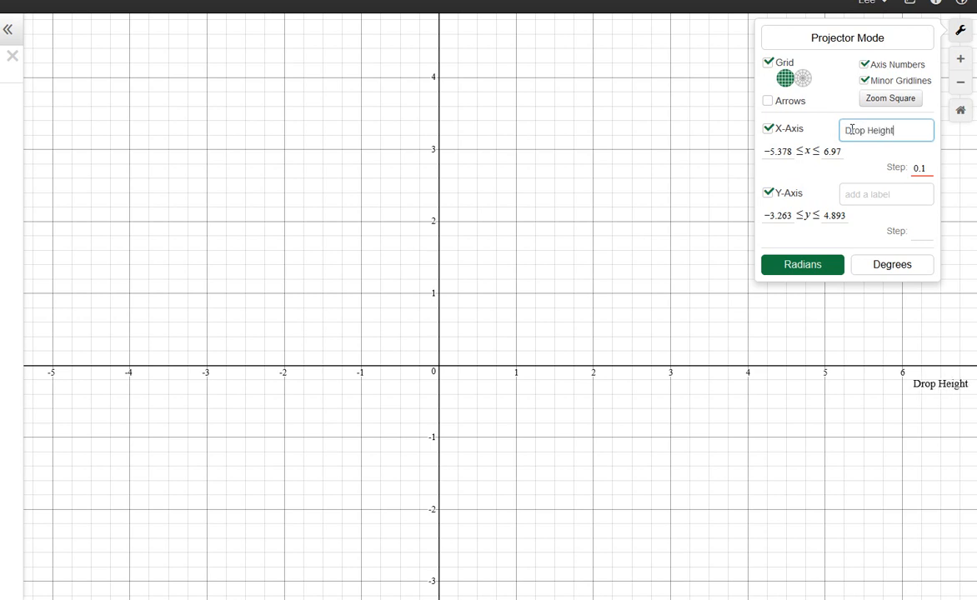
type(" (m")
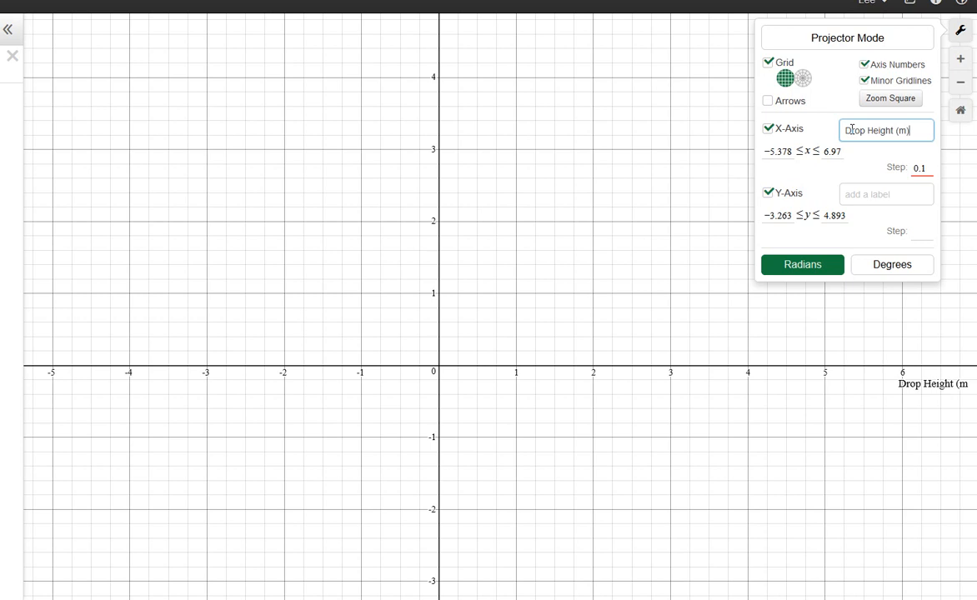
type(")")
left_click(855, 196)
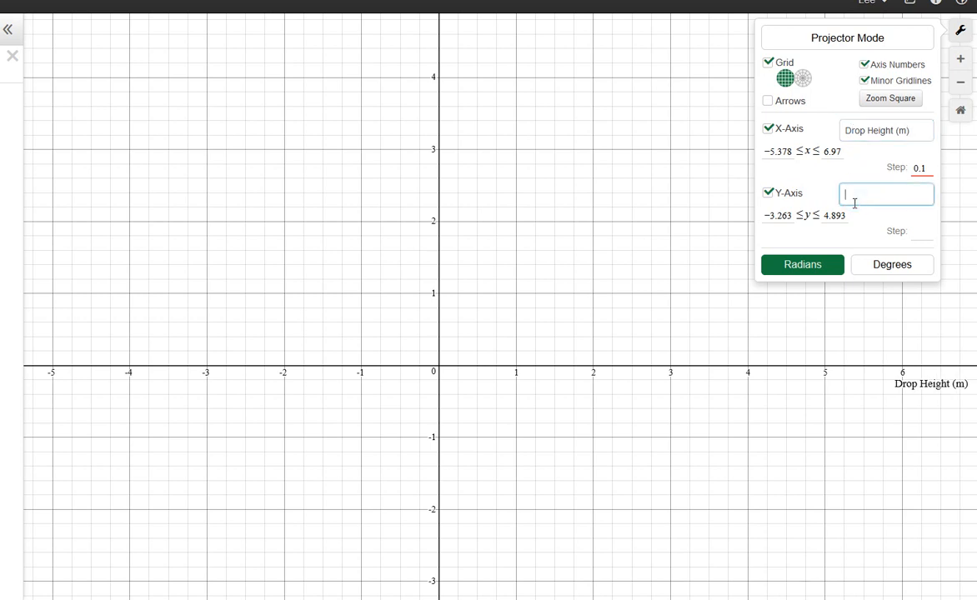
type("Bounce")
type(" Height")
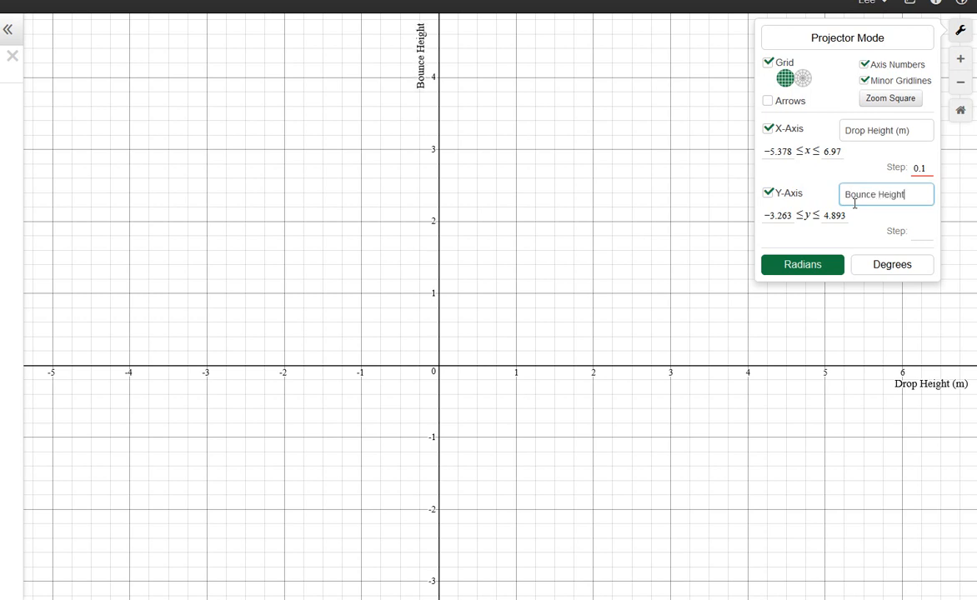
type(" (m)")
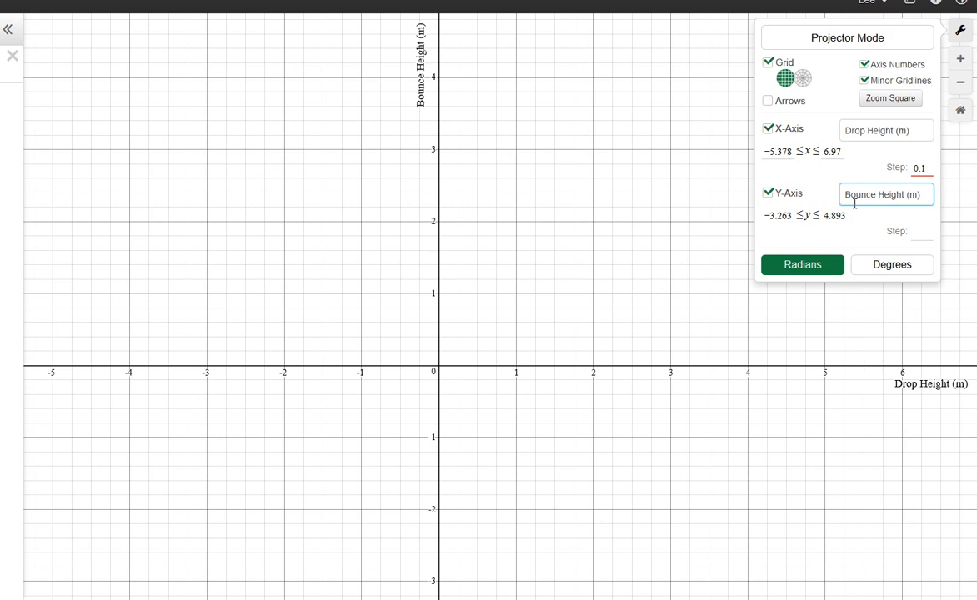
Try arrowheads on both axis ends, then pan so the origin sits lower-left.
left_click(768, 104)
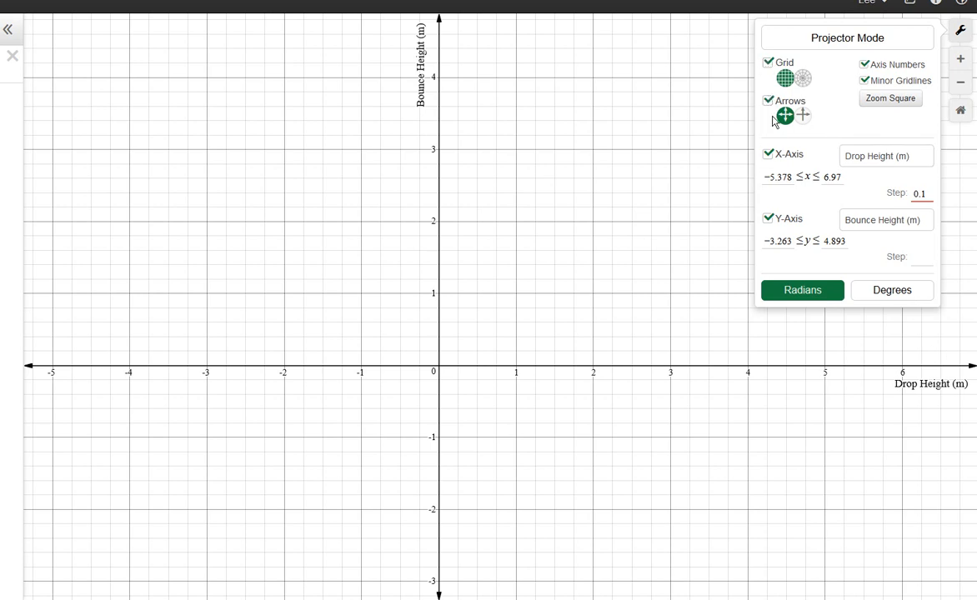
left_click(803, 115)
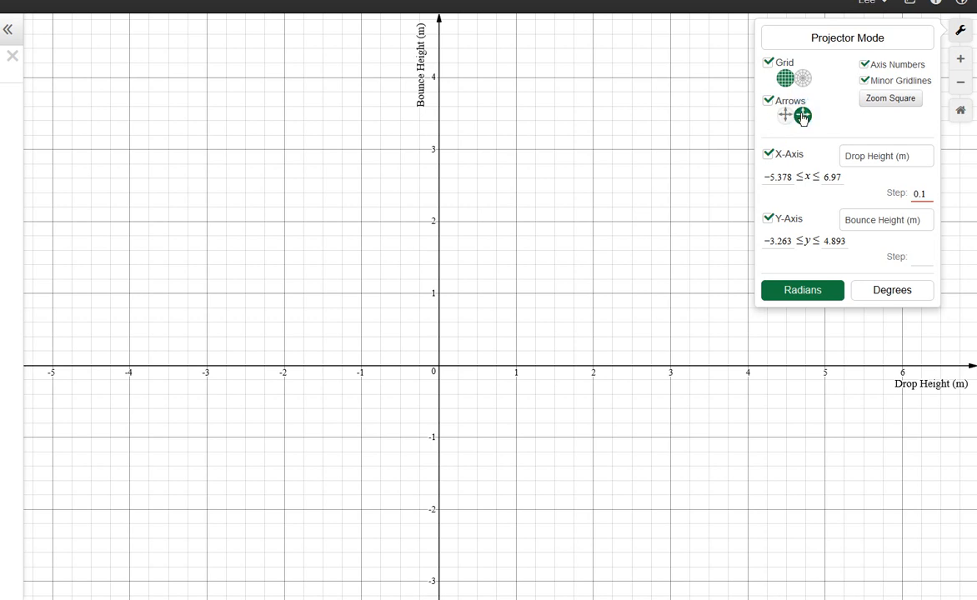
left_click(676, 162)
left_click_drag(709, 154, 594, 289)
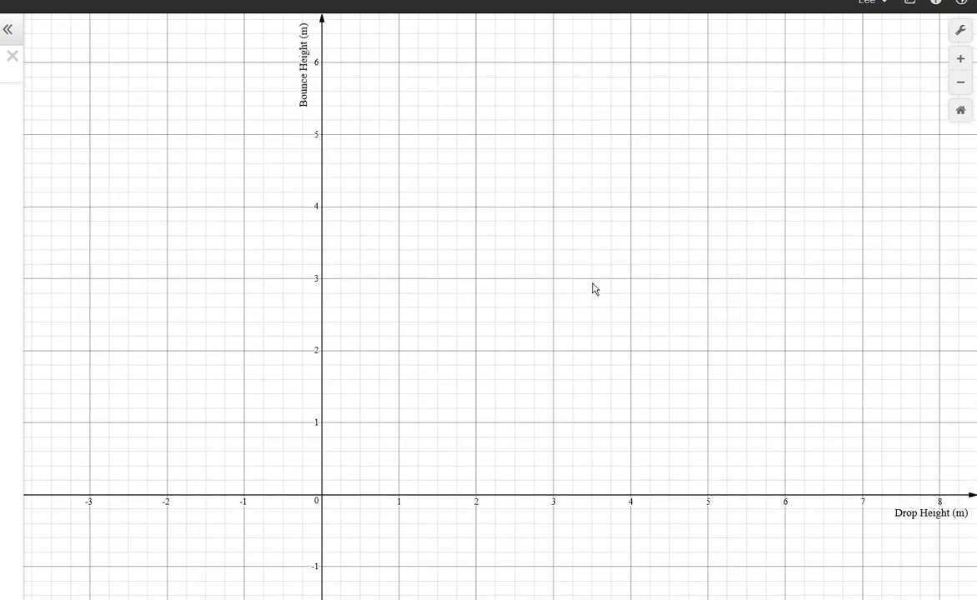
Remove the axis arrowheads and turn on Projector Mode.
left_click(961, 32)
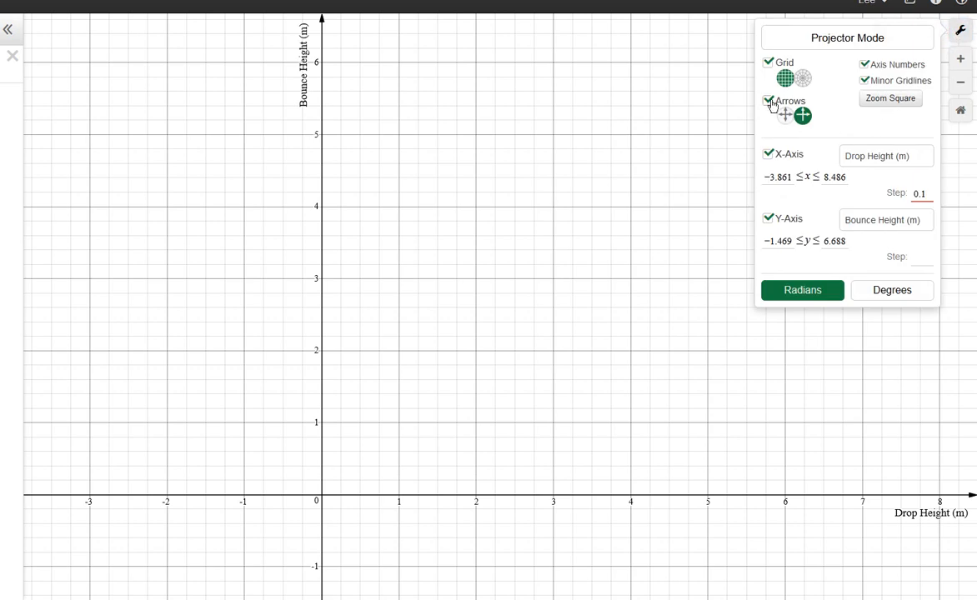
left_click(769, 101)
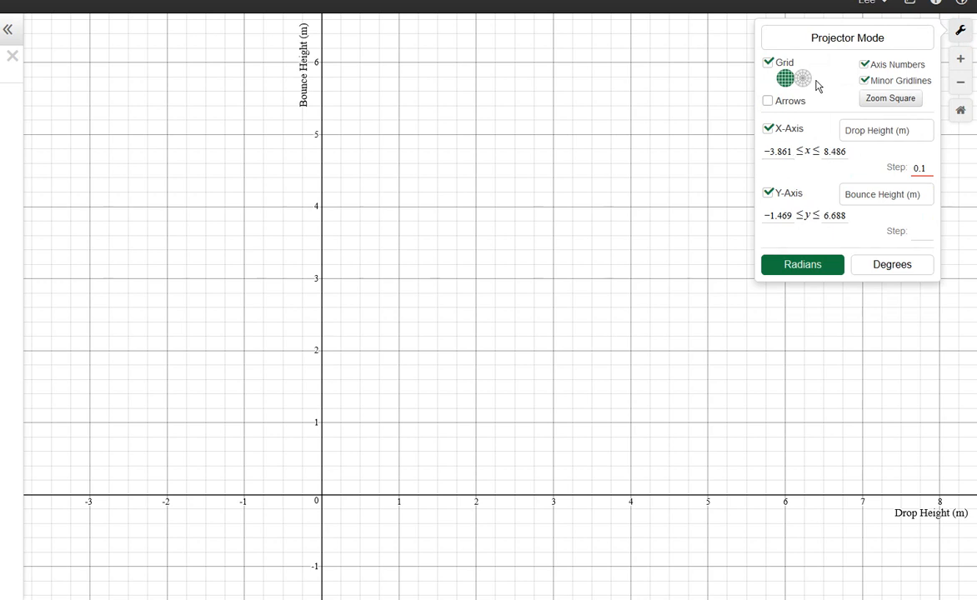
left_click(837, 40)
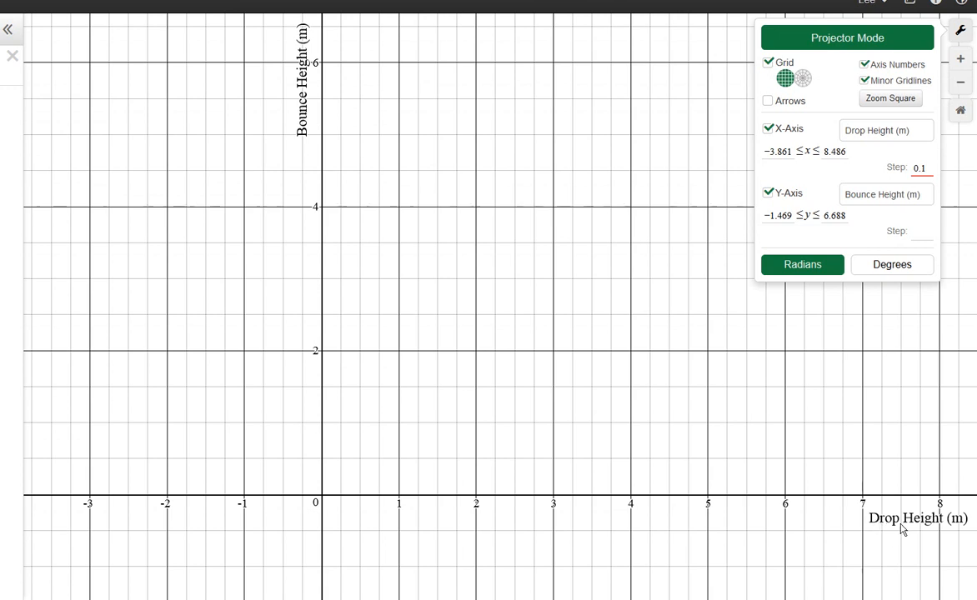
Keep Projector Mode on and pan the origin toward the left edge so the first quadrant fills the view.
left_click(869, 42)
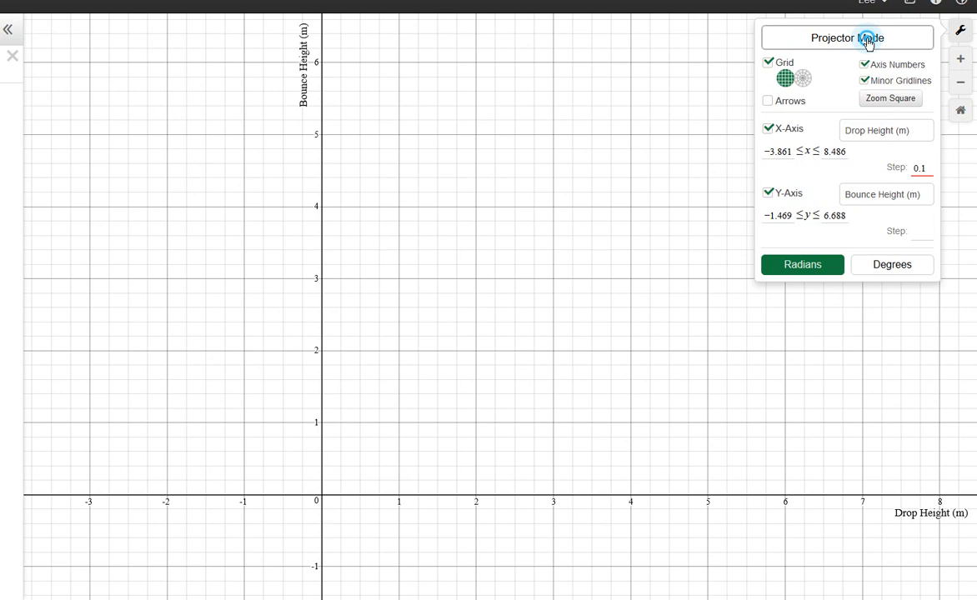
left_click(869, 40)
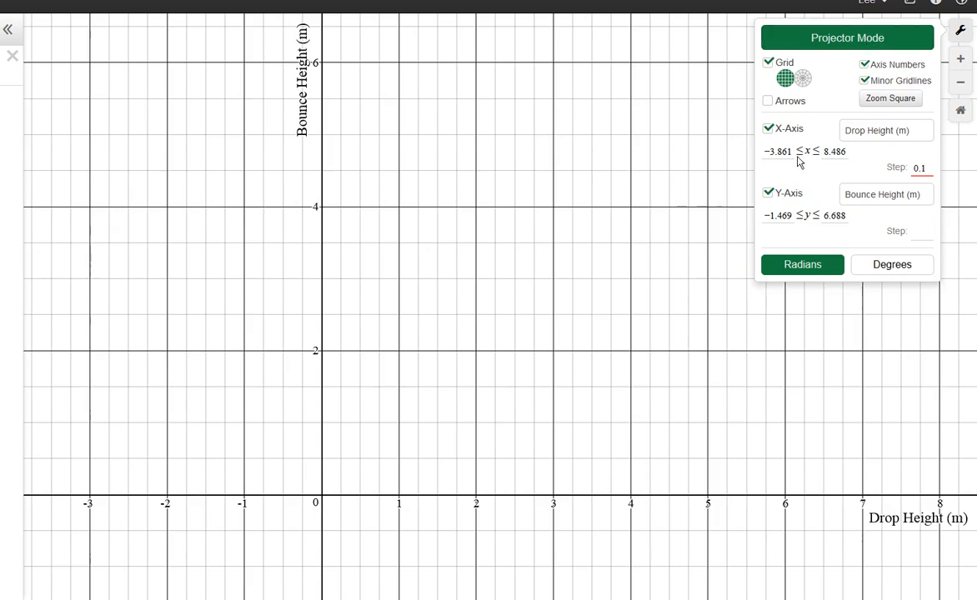
left_click(726, 141)
left_click_drag(588, 250, 376, 308)
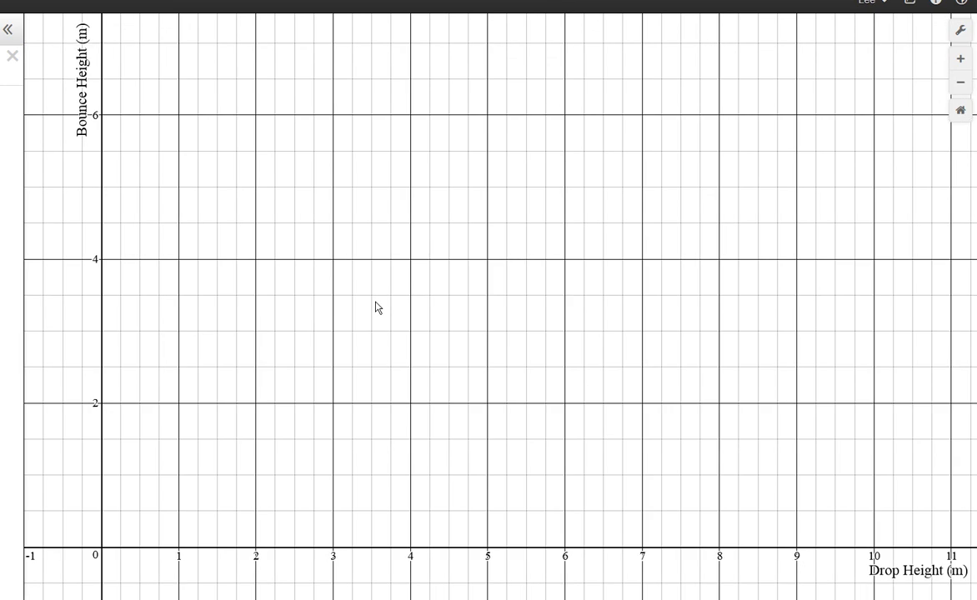
scroll(375, 308, "down", 1)
scroll(375, 307, "up", 1)
scroll(375, 308, "down", 1)
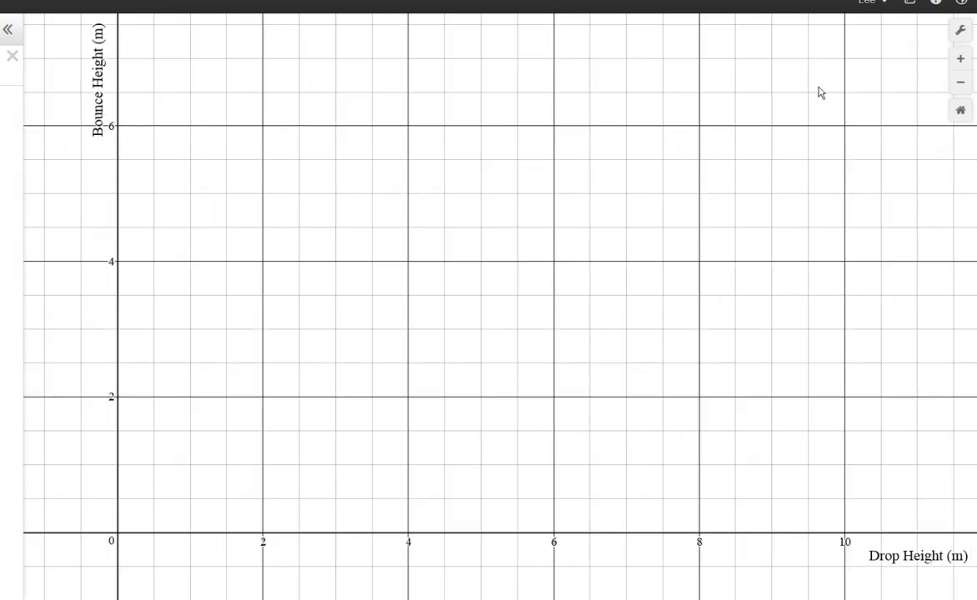
left_click(961, 31)
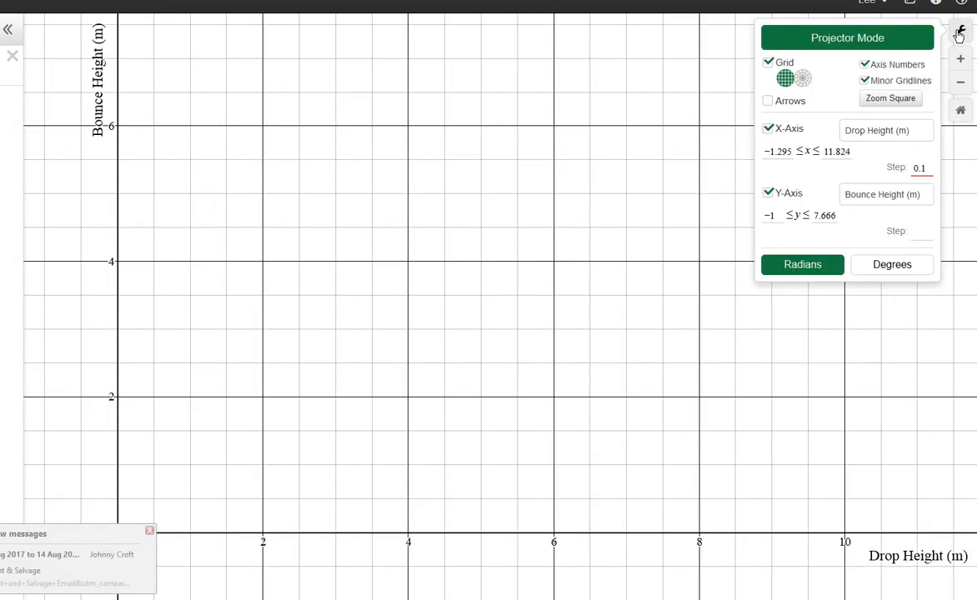
Set x-axis range -0.2 to 10 and y-axis range -0.2 to 6.5.
left_click(784, 152)
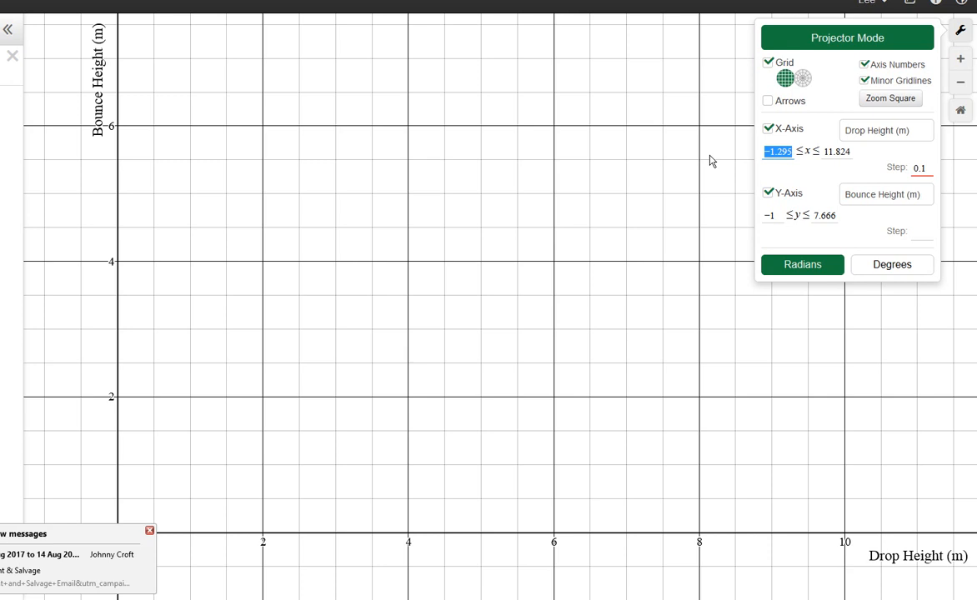
type("-")
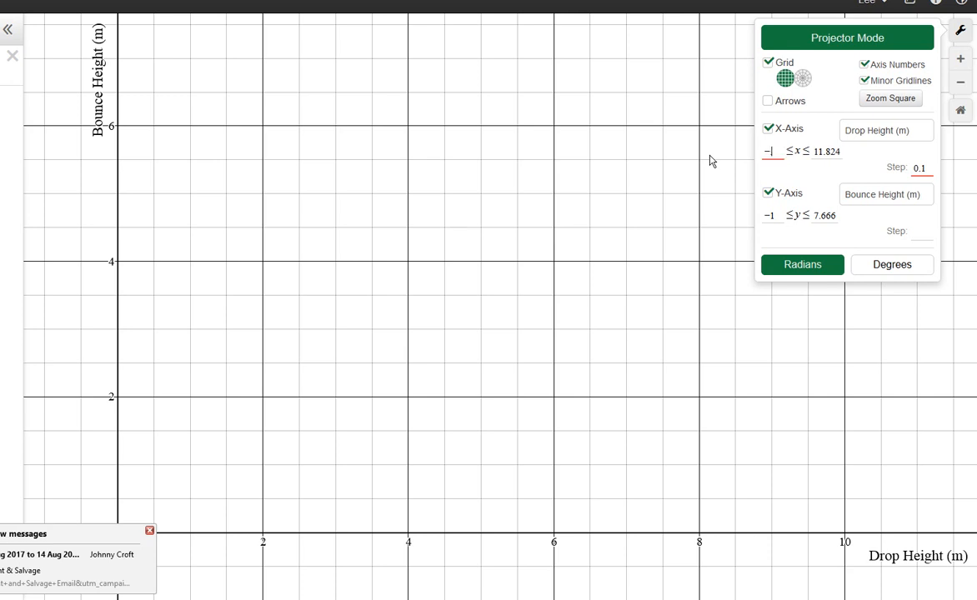
type("2")
key("Tab")
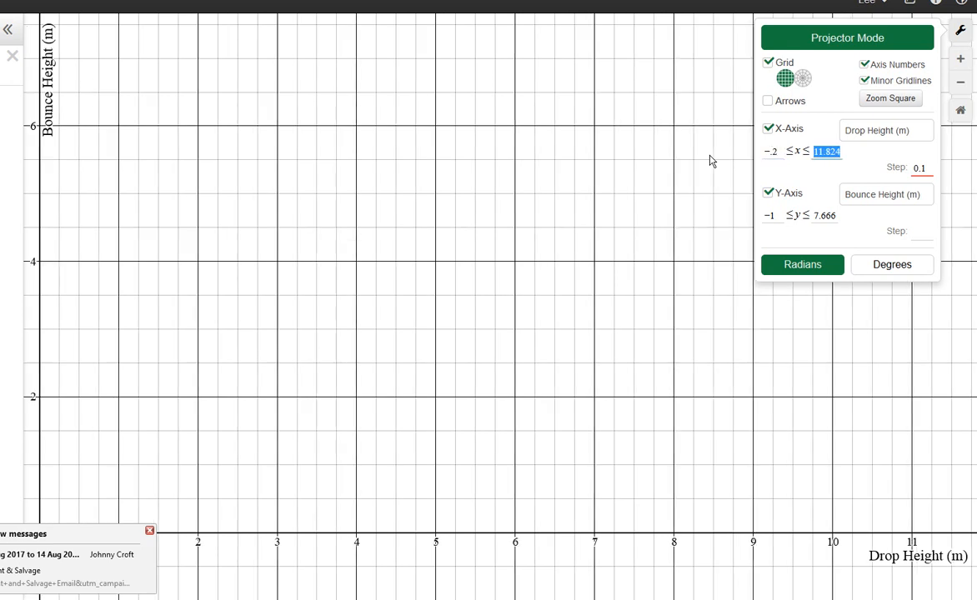
type("6.5")
key("Tab")
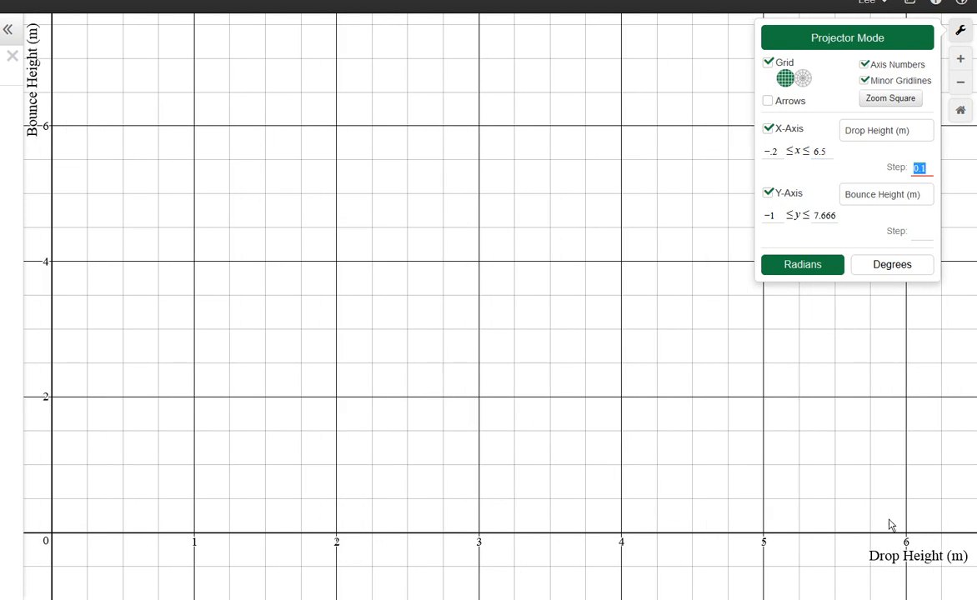
left_click(772, 216)
type("0.")
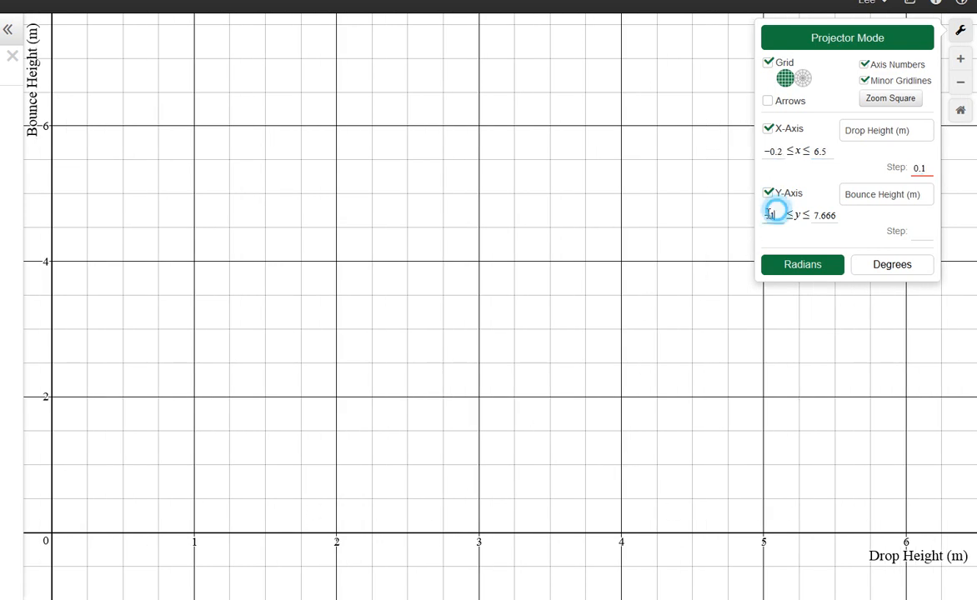
type("-")
type(".2")
key("Tab")
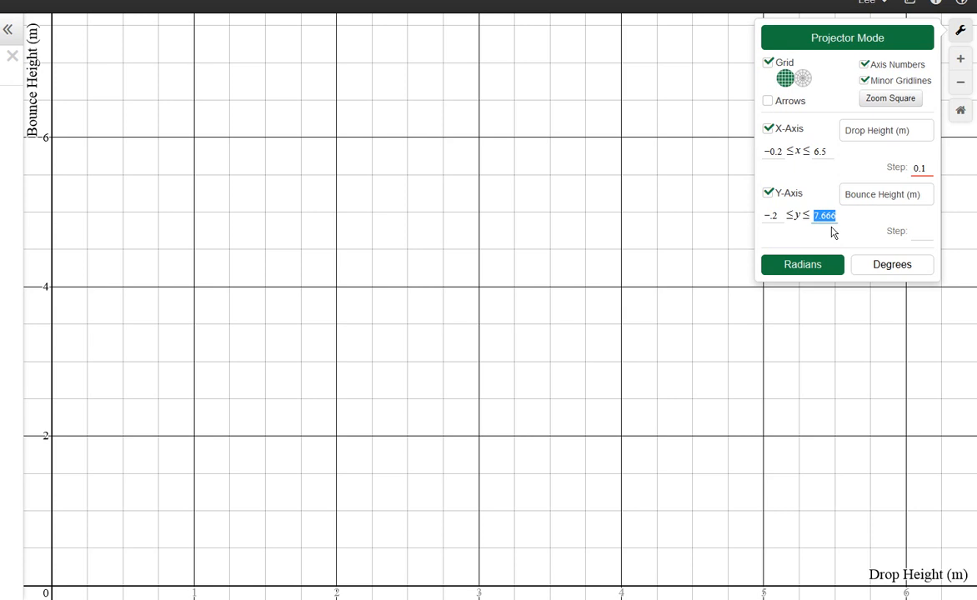
type("6.5")
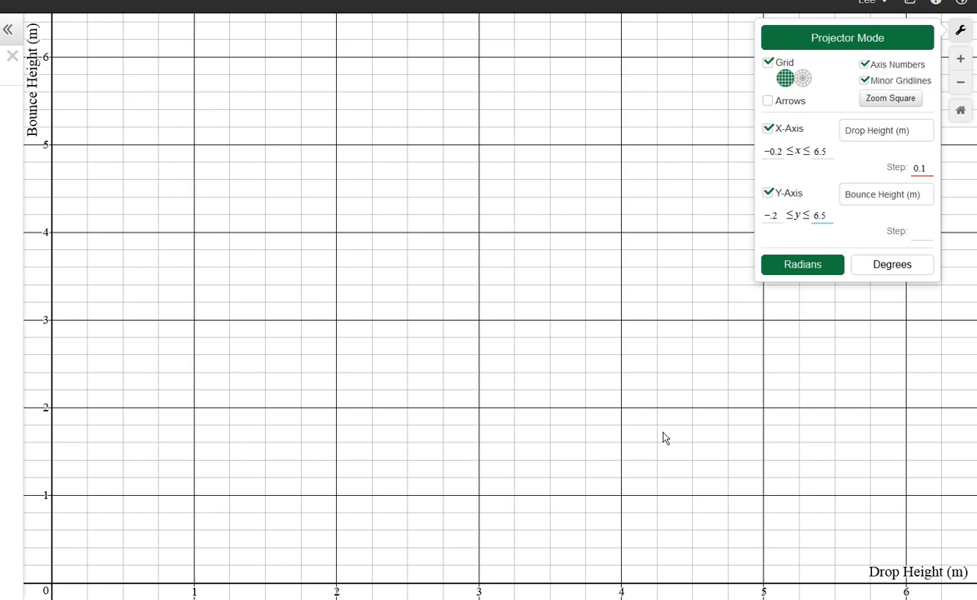
double_click(819, 151)
type("1")
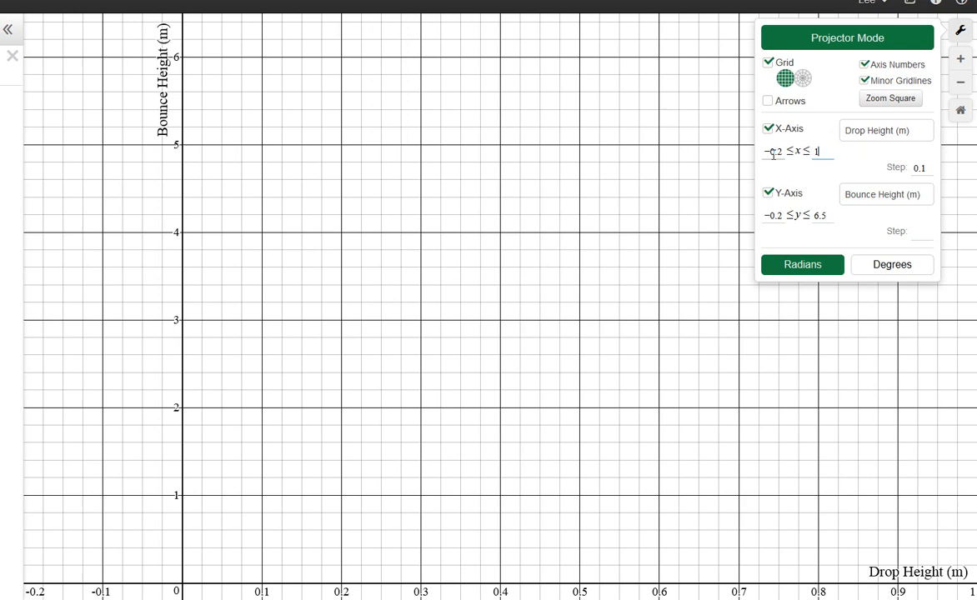
type("0")
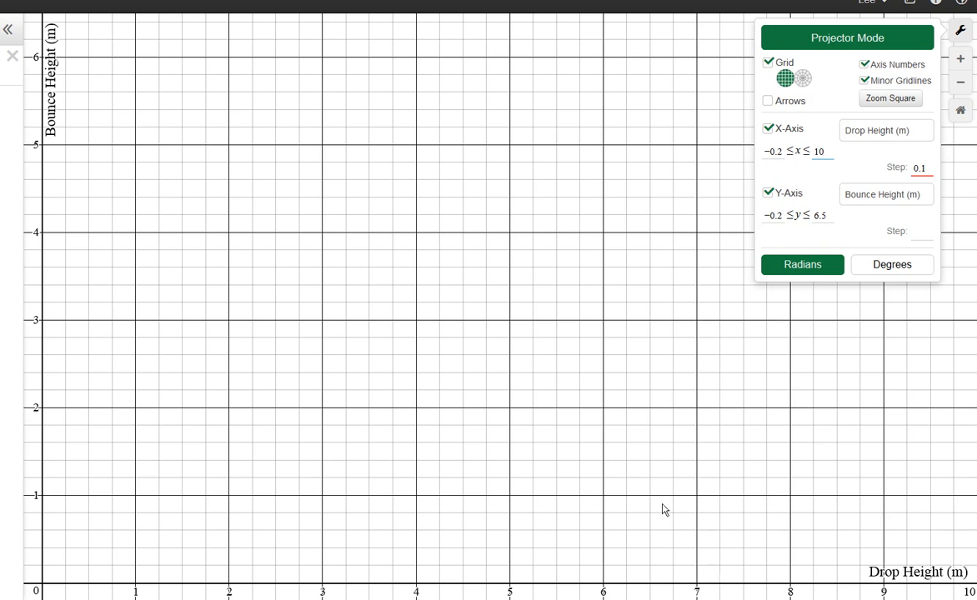
Clear the 0.1 x-axis step so spacing is automatic, dismissing the leave-page prompt.
double_click(920, 167)
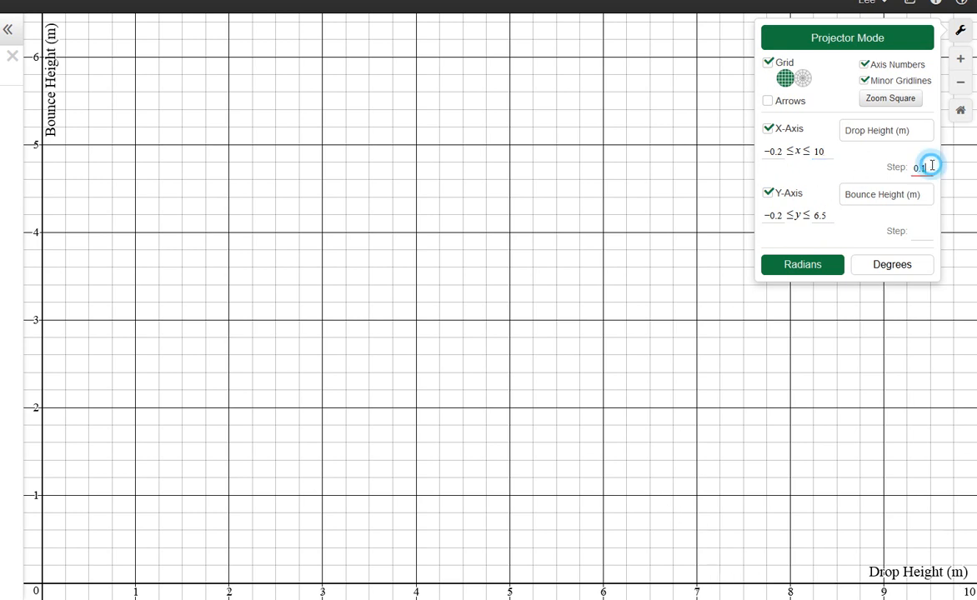
key("BackSpace")
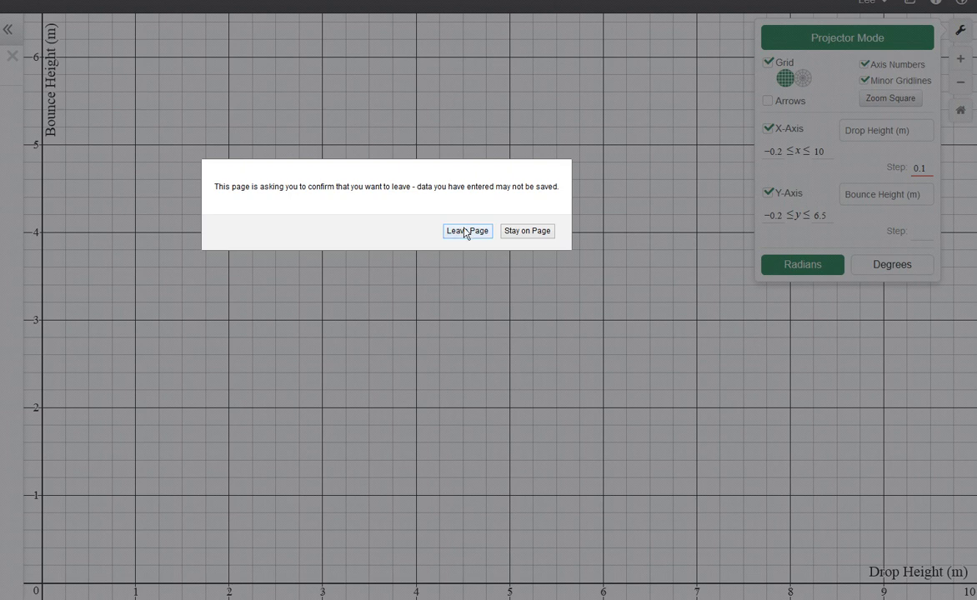
left_click(526, 231)
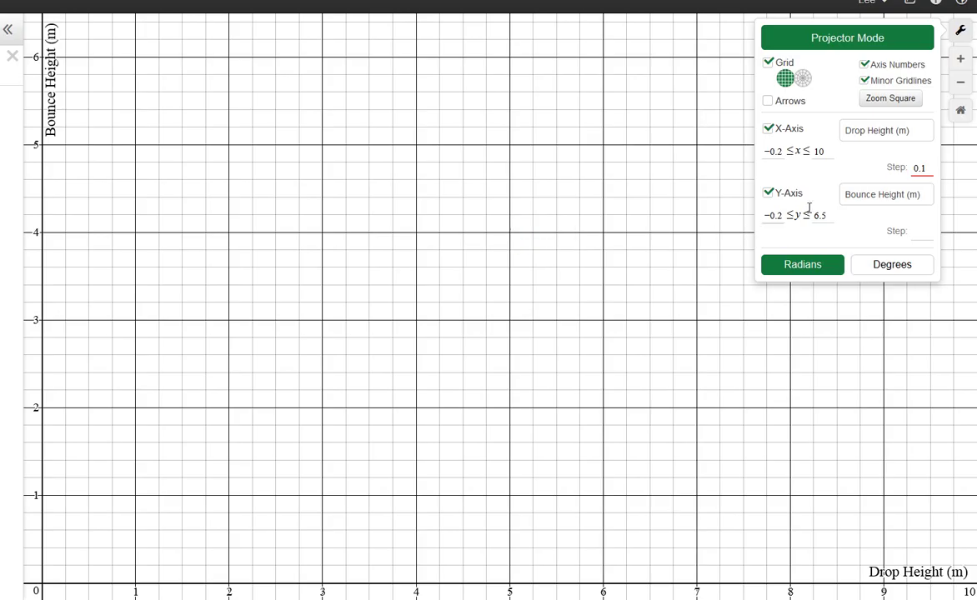
left_click(931, 168)
key("BackSpace")
key("BackSpace")
key("BackSpace")
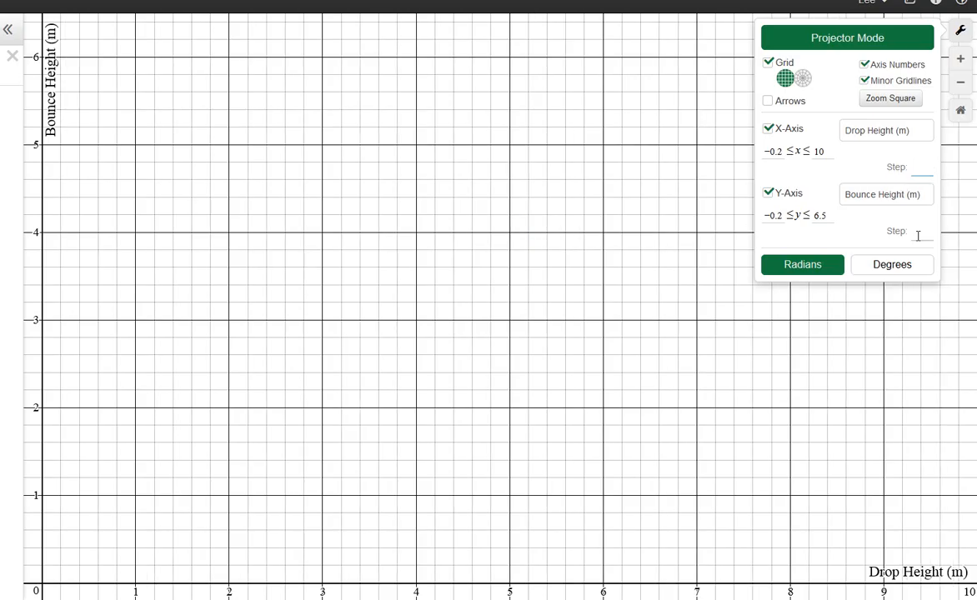
left_click(918, 233)
Toggle minor gridlines and axis numbers off and back on, leaving both shown.
left_click(865, 81)
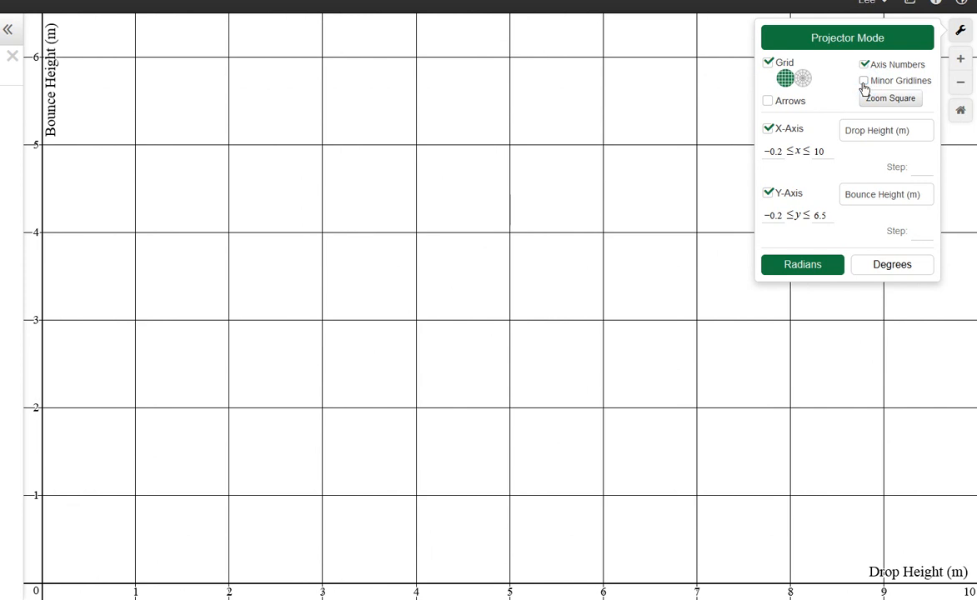
left_click(865, 82)
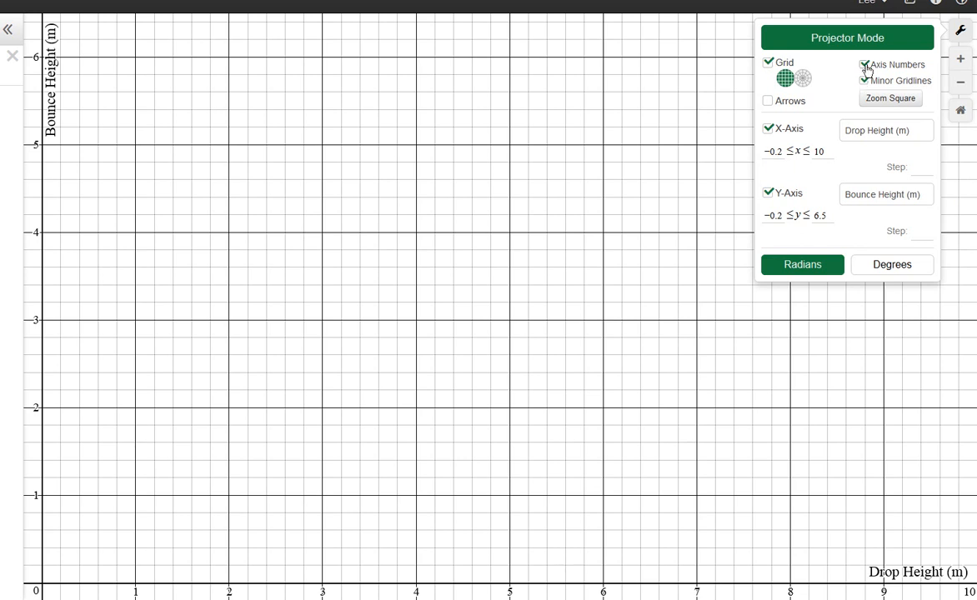
left_click(865, 65)
left_click(865, 65)
Close Graph Settings and nudge the view so the origin sits slightly in from lower-left.
left_click(612, 194)
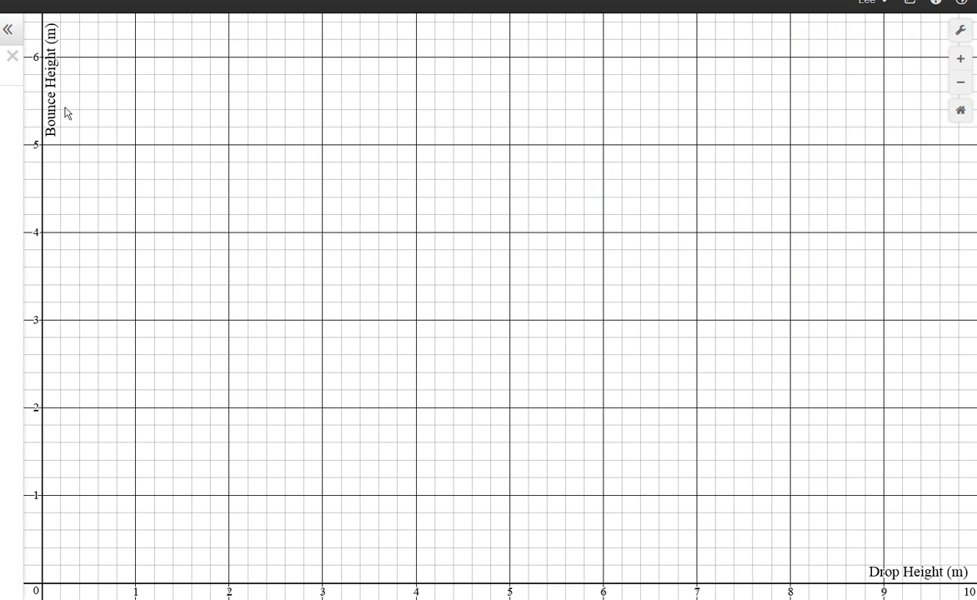
left_click(76, 126)
left_click_drag(76, 126, 94, 131)
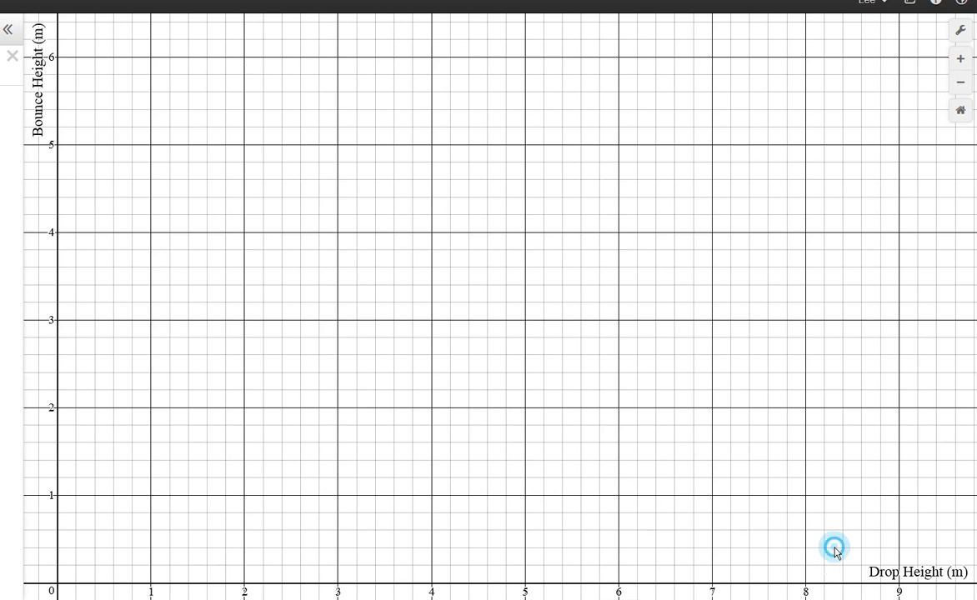
left_click_drag(837, 553, 837, 535)
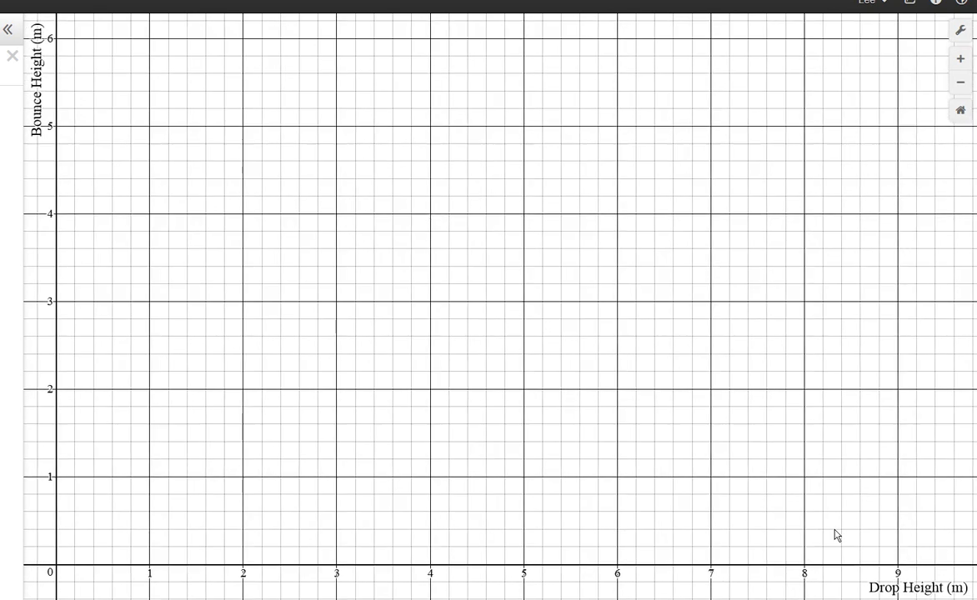